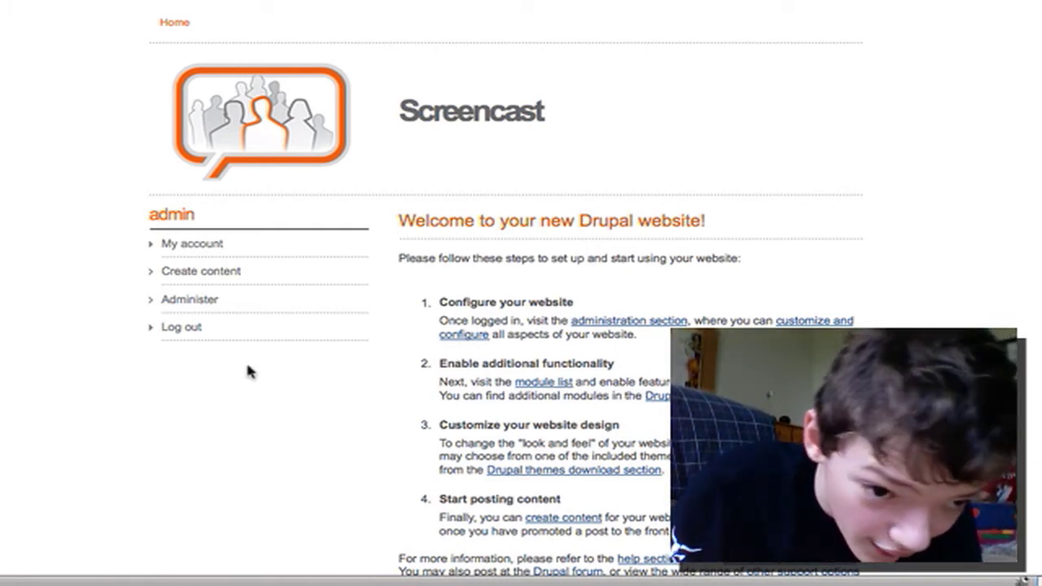
Open the form for creating new Product content and look over its fields.
left_click(192, 272)
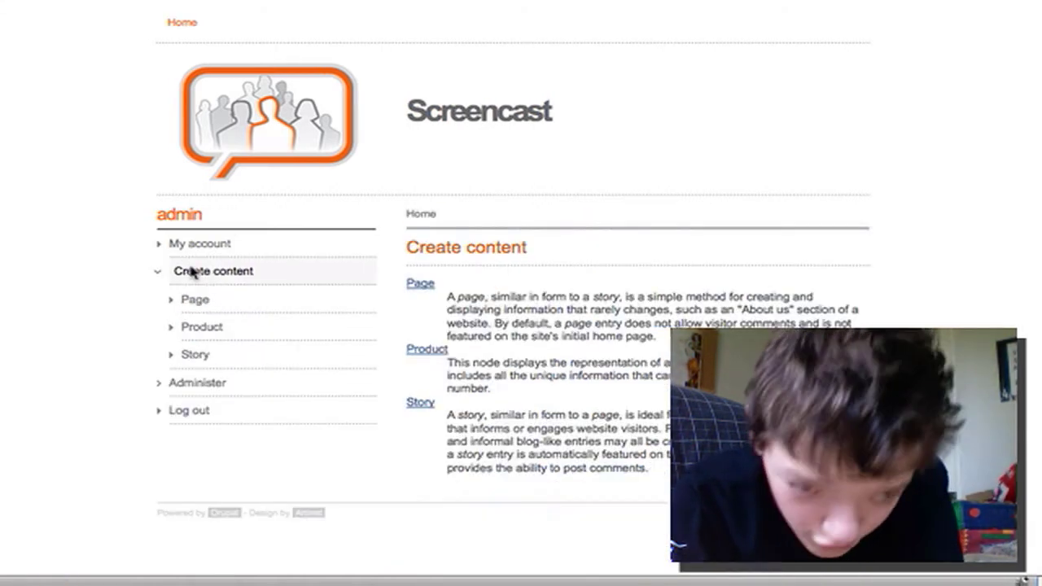
left_click(200, 328)
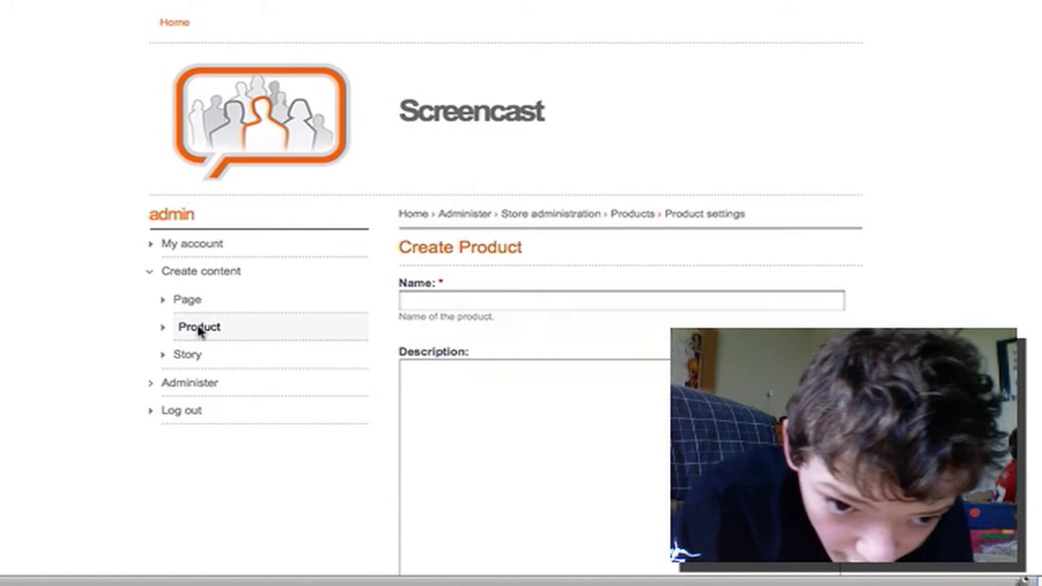
scroll(457, 404, "down", 5)
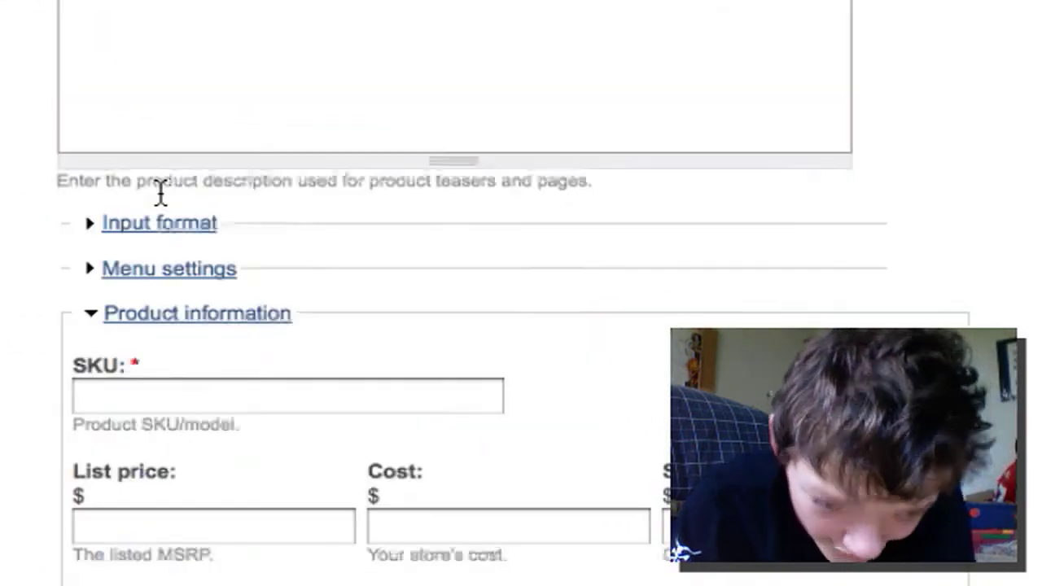
scroll(162, 196, "down", 5)
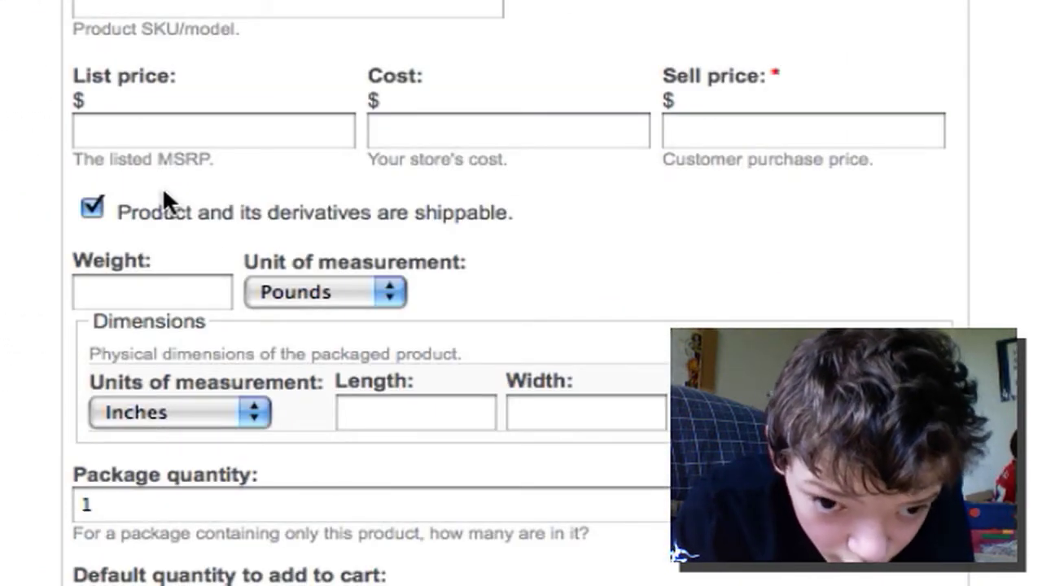
scroll(162, 178, "up", 10)
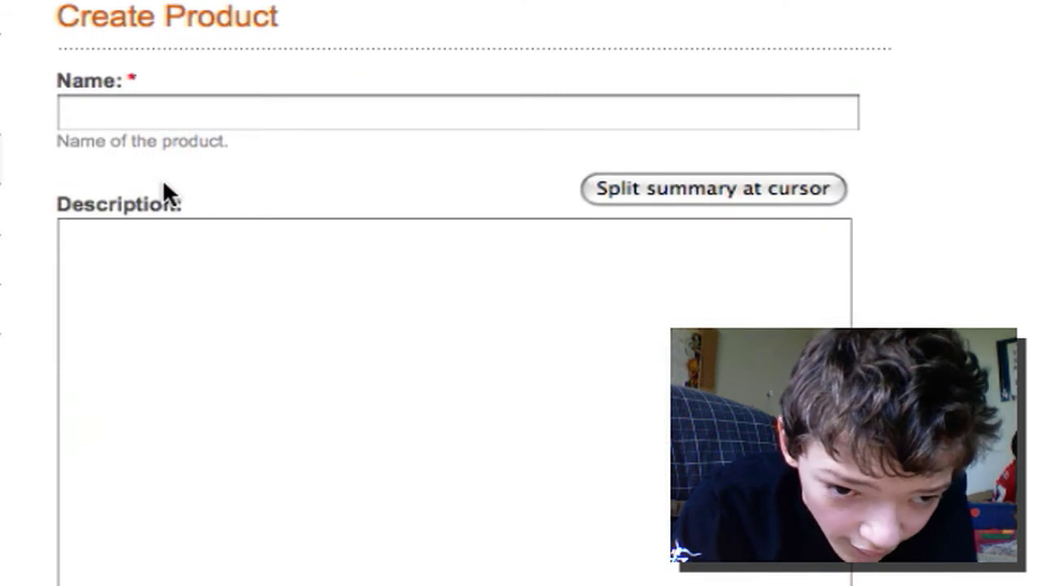
Name the new product "Awesome Product".
left_click(181, 120)
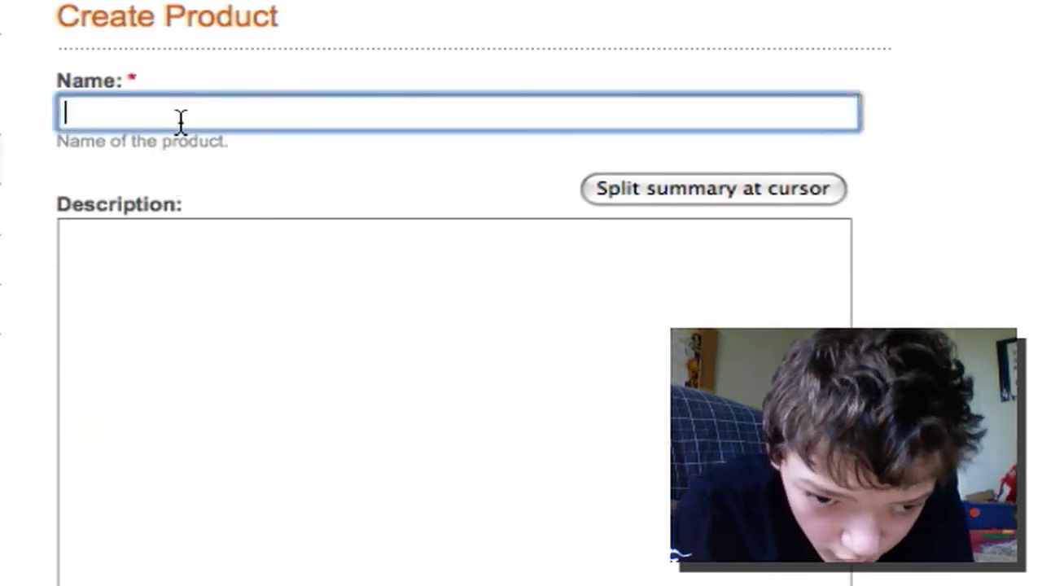
type("A")
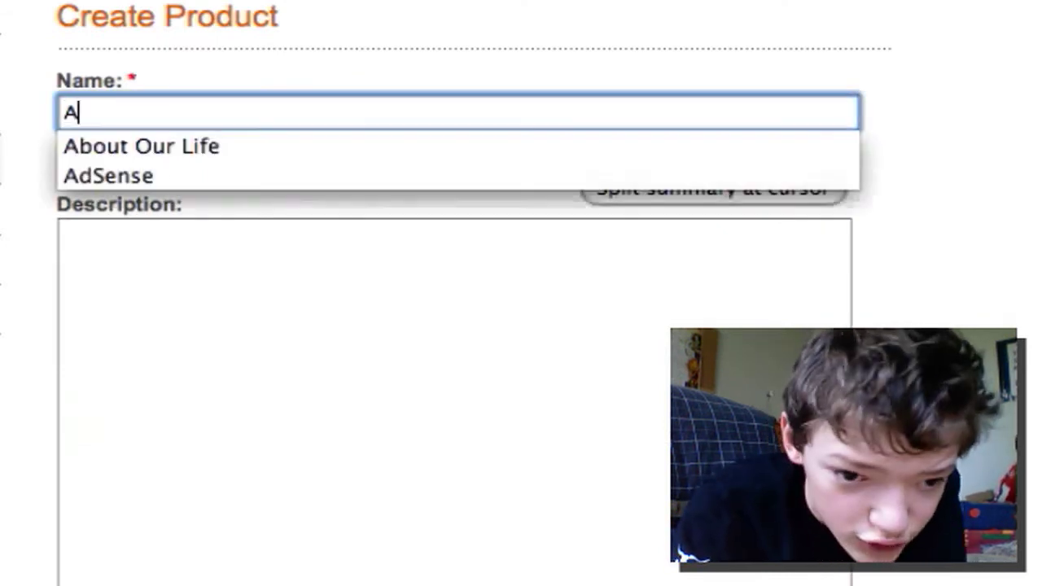
type("w")
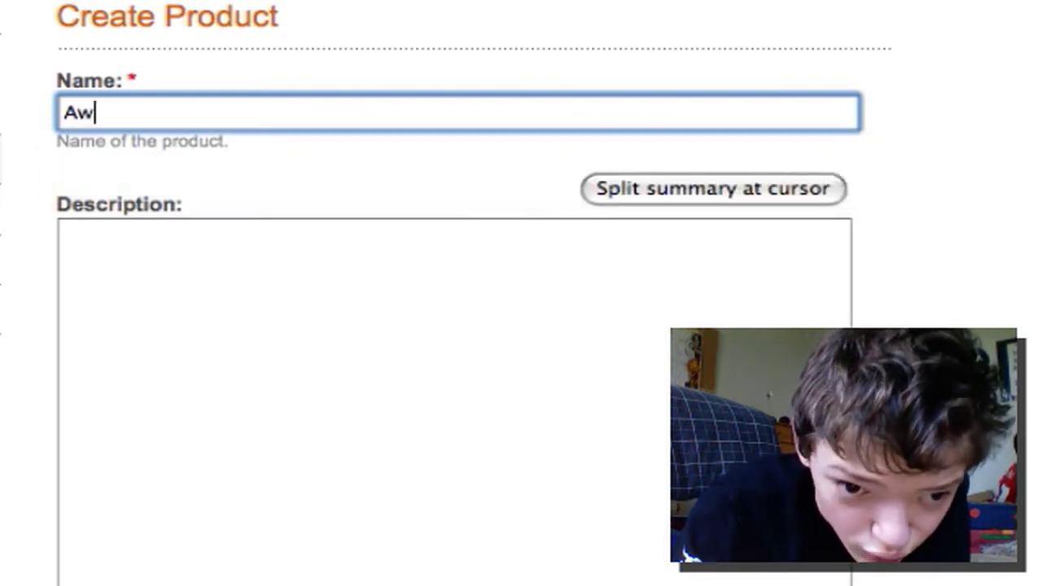
type("eso")
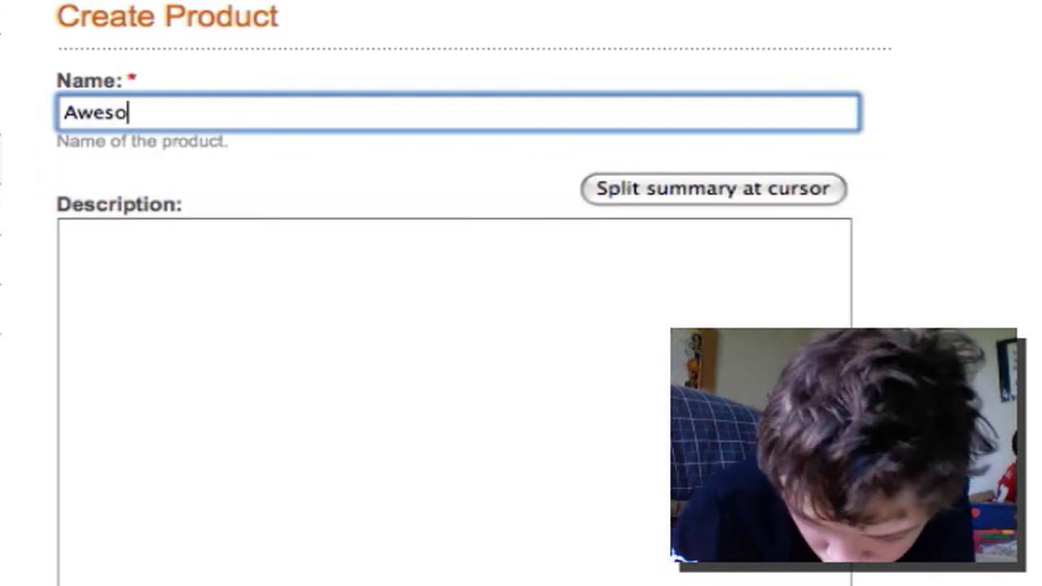
type("me ")
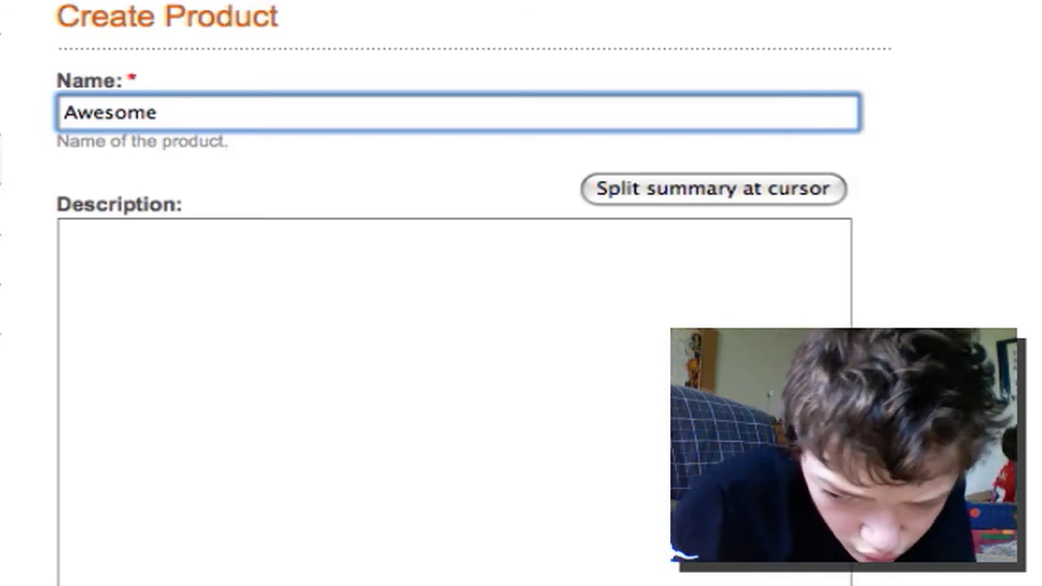
type("Pr")
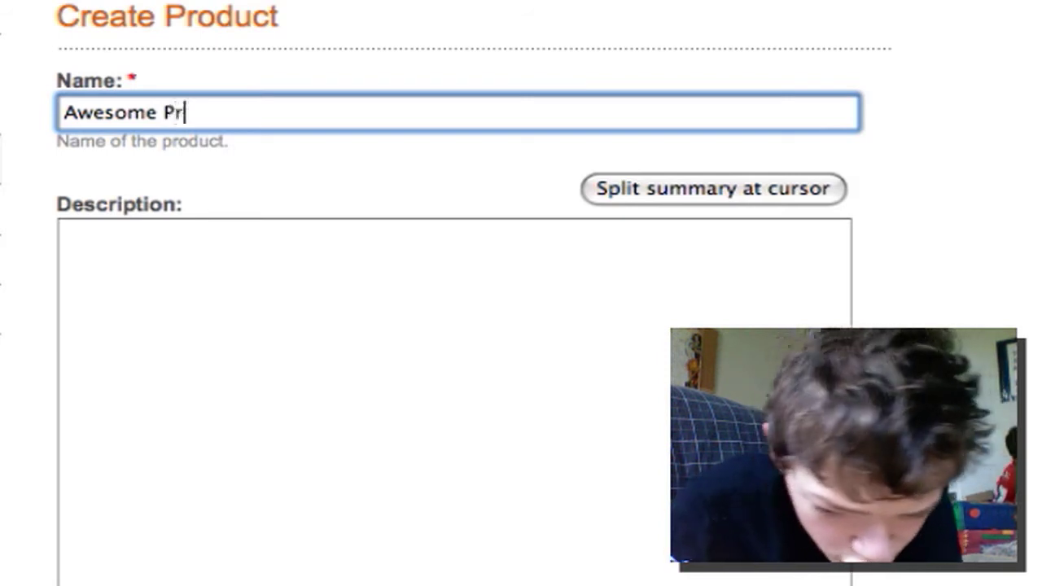
type("od")
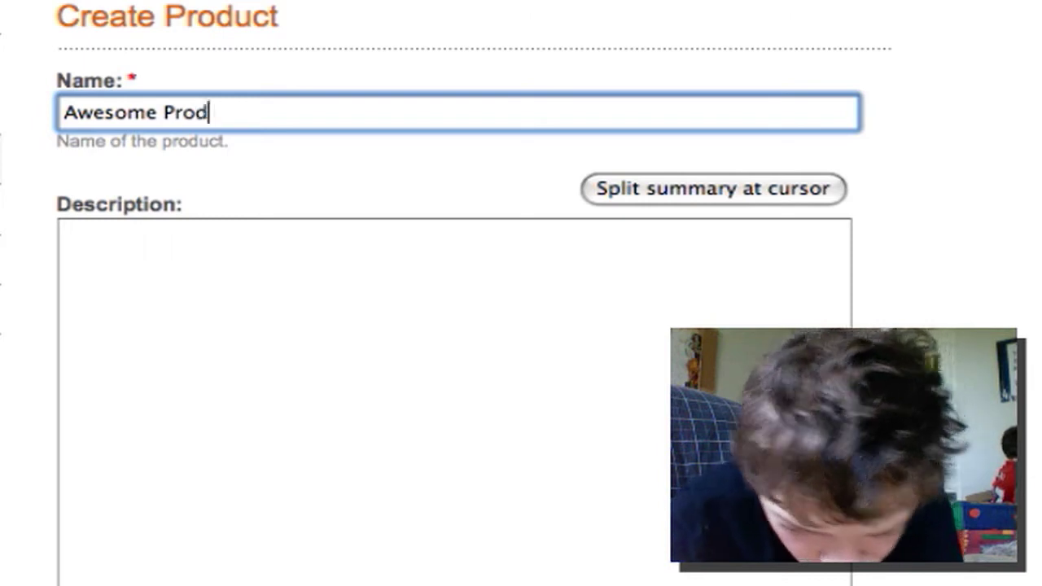
type("uc")
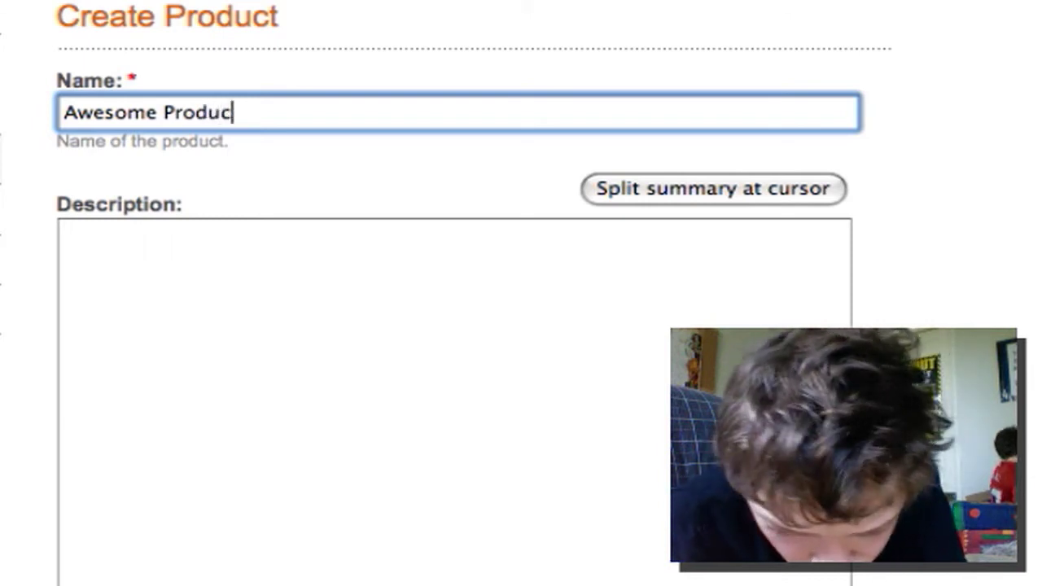
type("t")
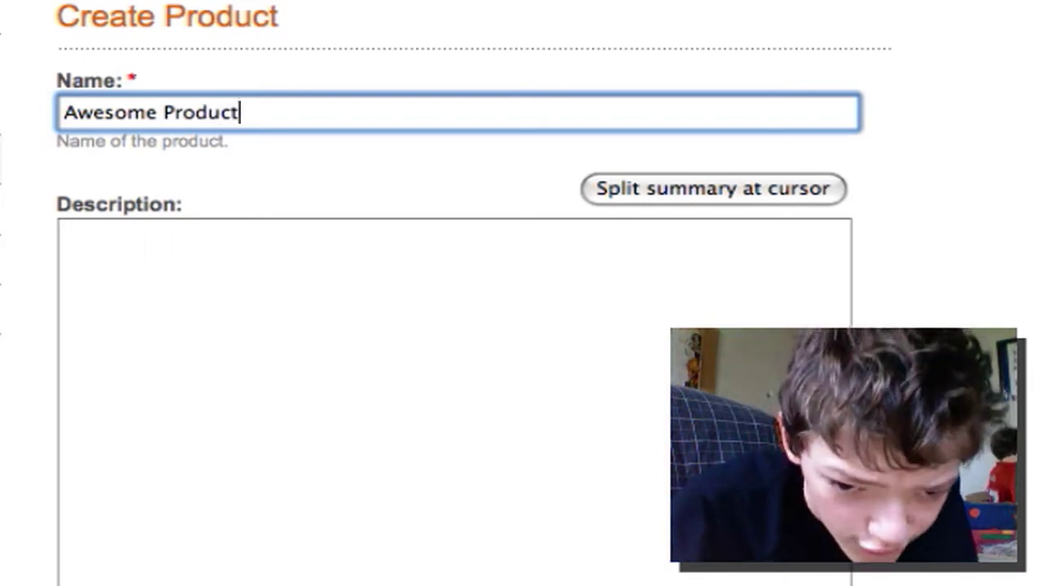
left_click(203, 249)
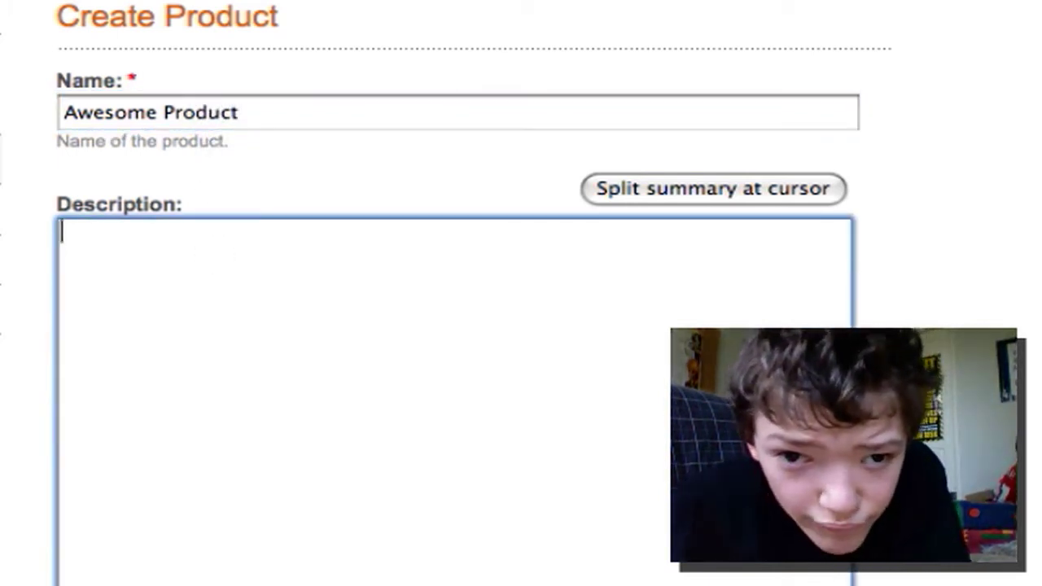
key("super+shift+v")
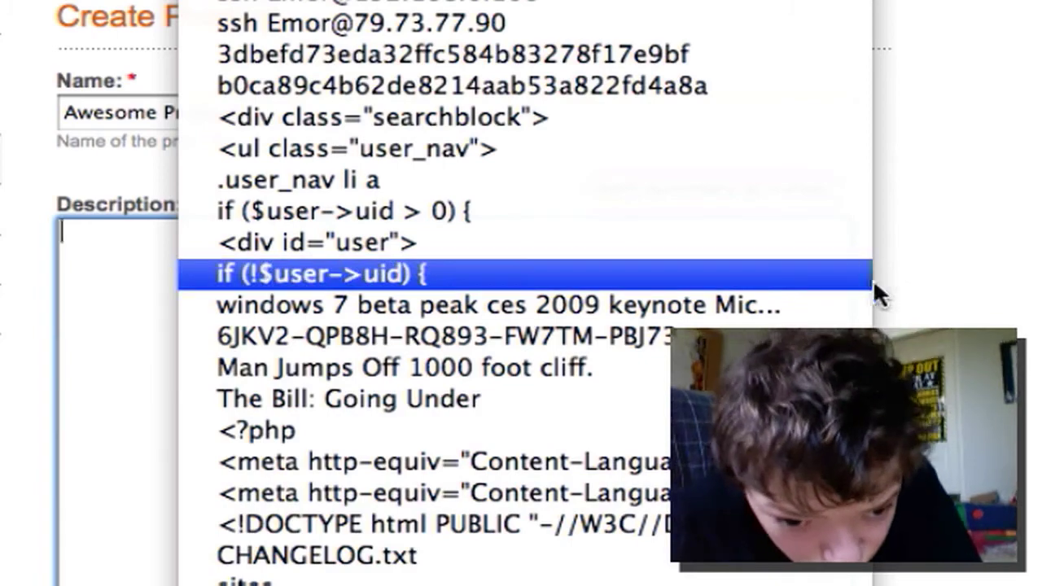
scroll(521, 578, "down", 10)
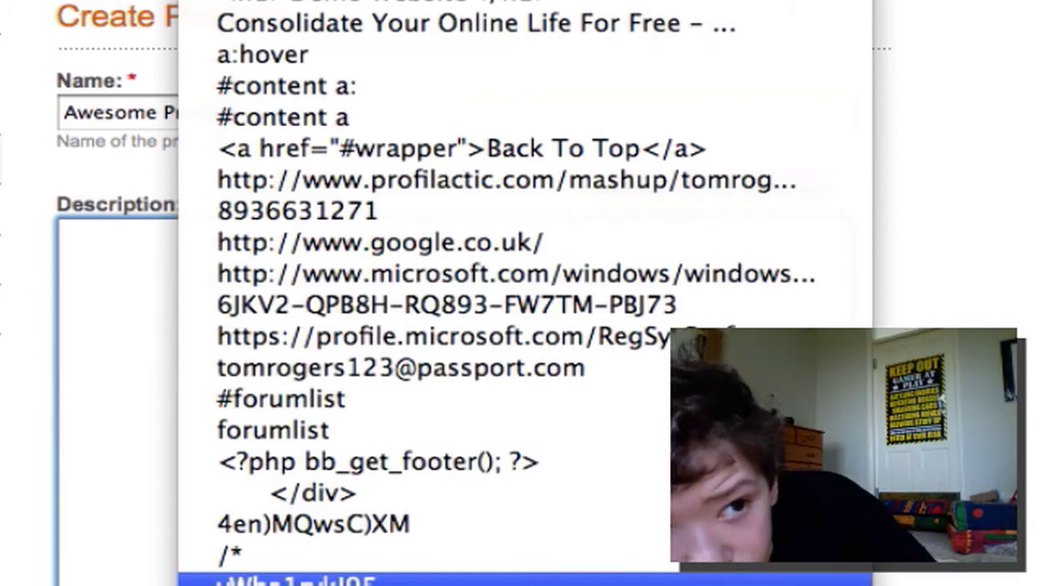
scroll(521, 325, "down", 5)
scroll(521, 325, "down", 6)
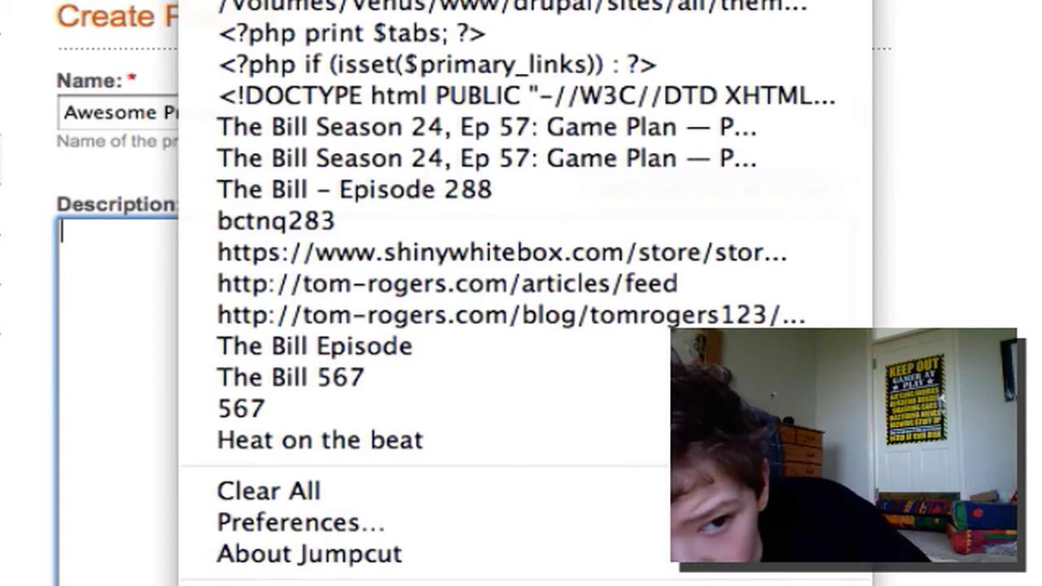
key("Escape")
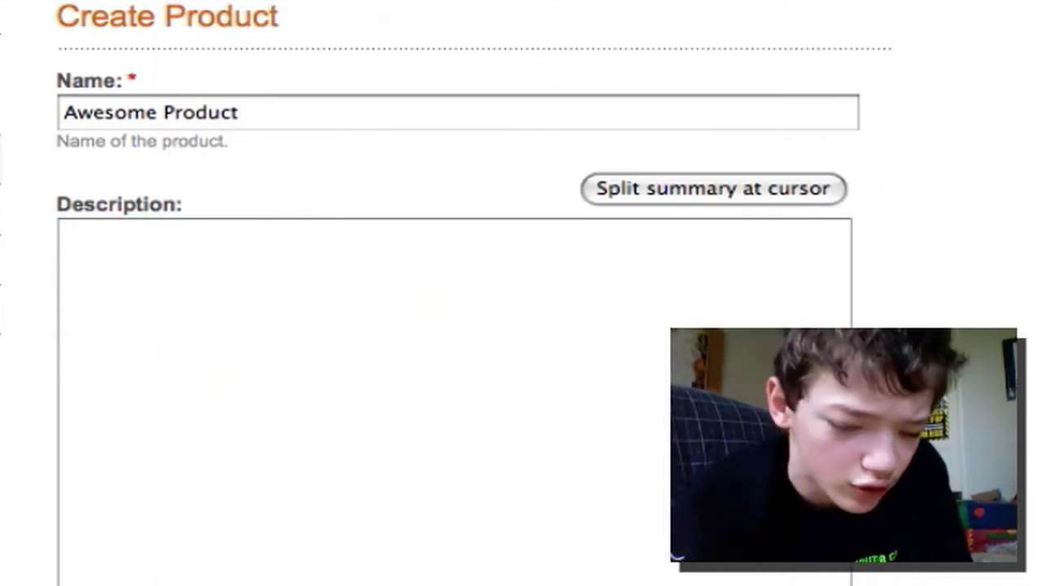
Expand the product's comment settings and set comments to Disabled.
scroll(86, 366, "down", 3)
scroll(87, 365, "down", 10)
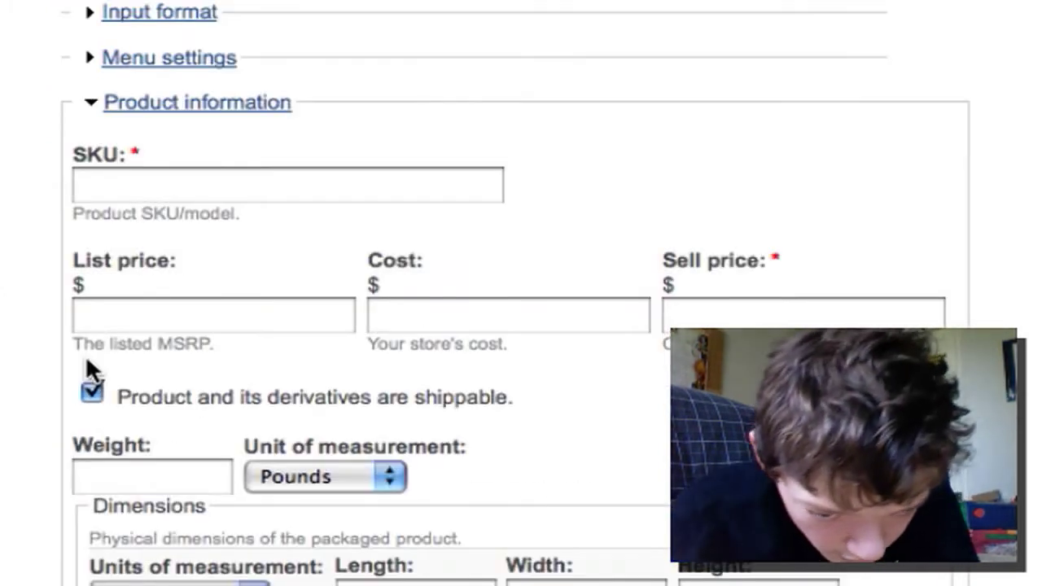
scroll(87, 365, "down", 9)
scroll(85, 358, "up", 1)
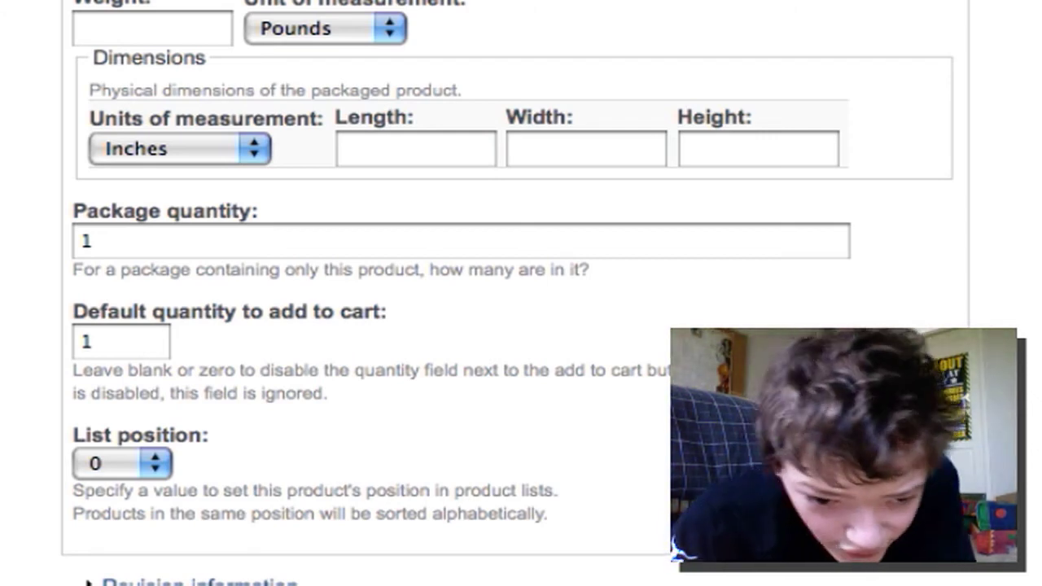
scroll(9, 228, "down", 3)
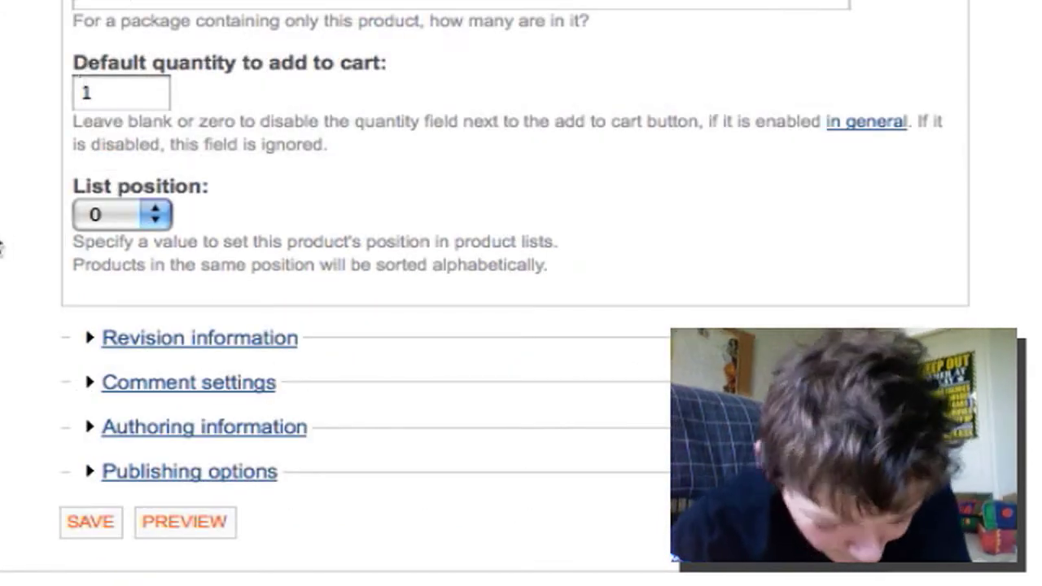
left_click(133, 389)
left_click(131, 391)
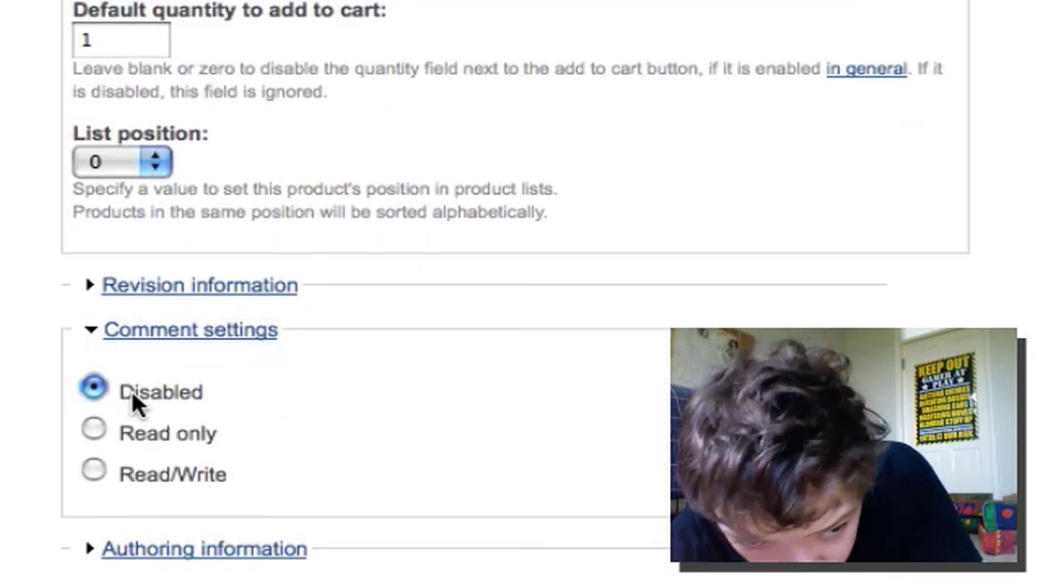
Save the new product and add it to the shopping cart from its product page.
scroll(131, 389, "down", 2)
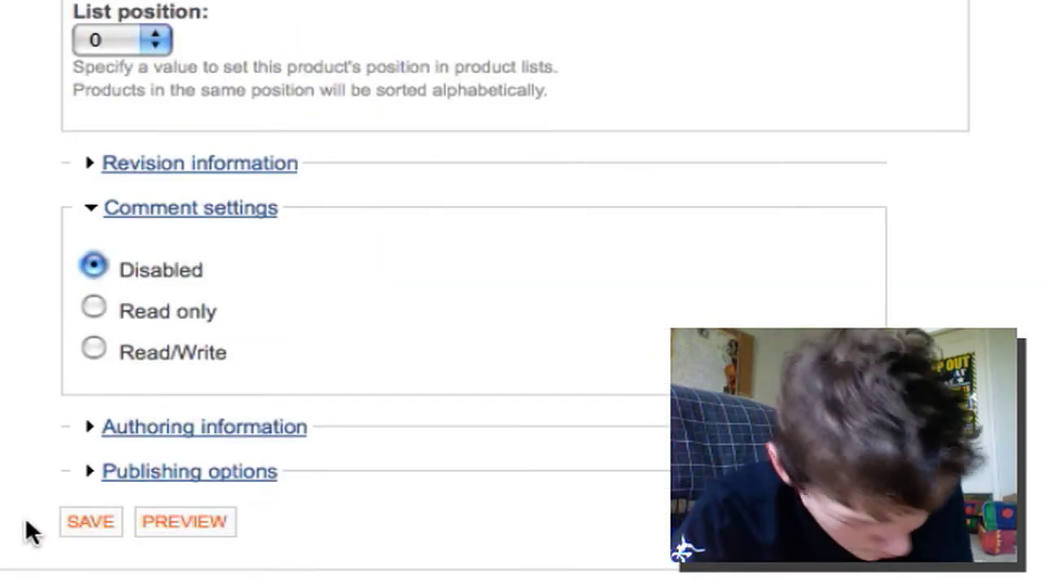
left_click(105, 515)
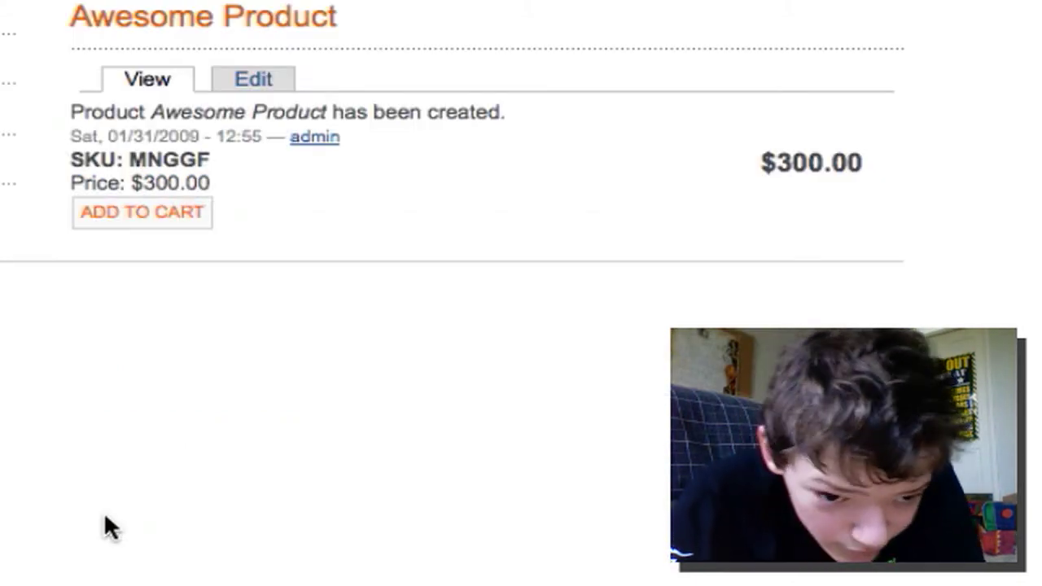
left_click(159, 218)
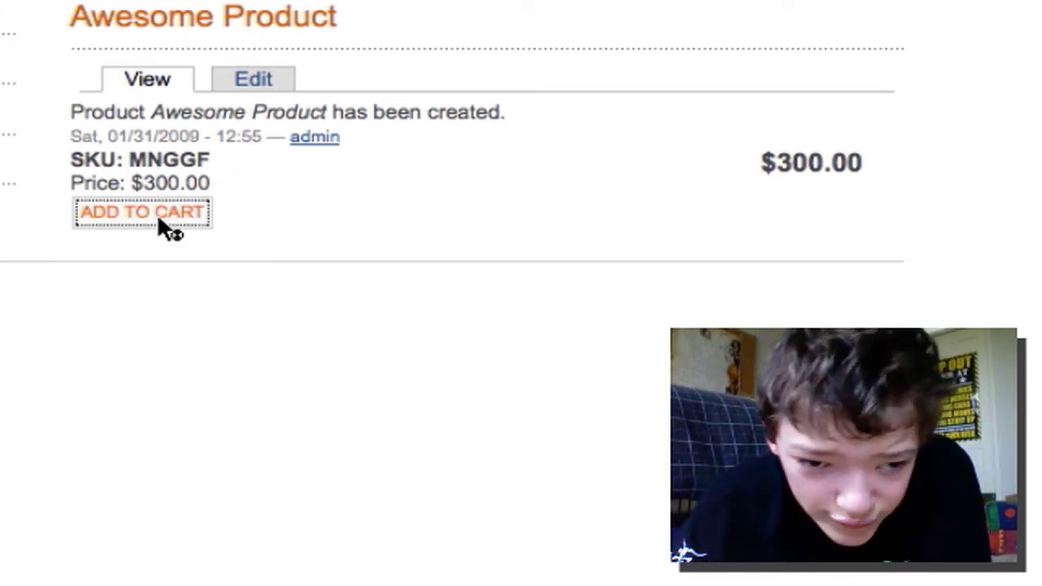